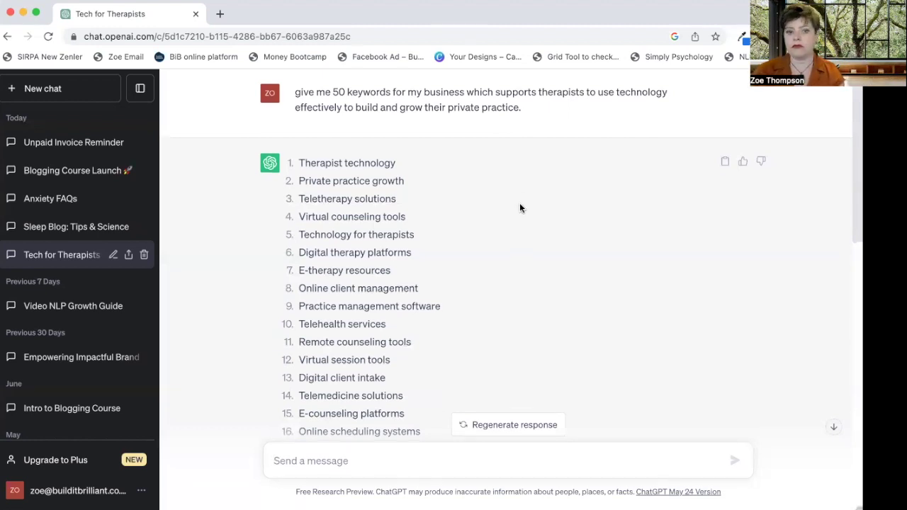
Step: Read through the full list of 50 keywords suggested for the business supporting therapists with technology
scroll(519, 203, down, 1)
scroll(520, 202, down, 1)
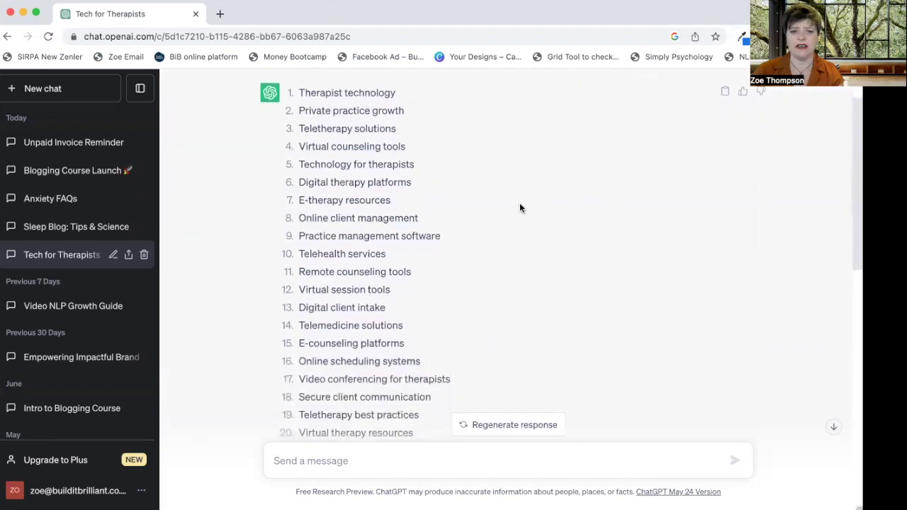
scroll(454, 178, down, 2)
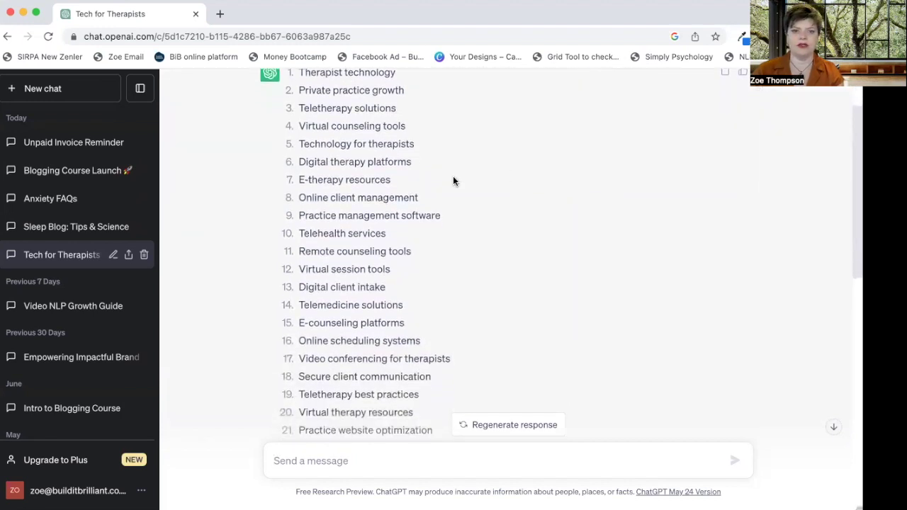
scroll(453, 181, down, 4)
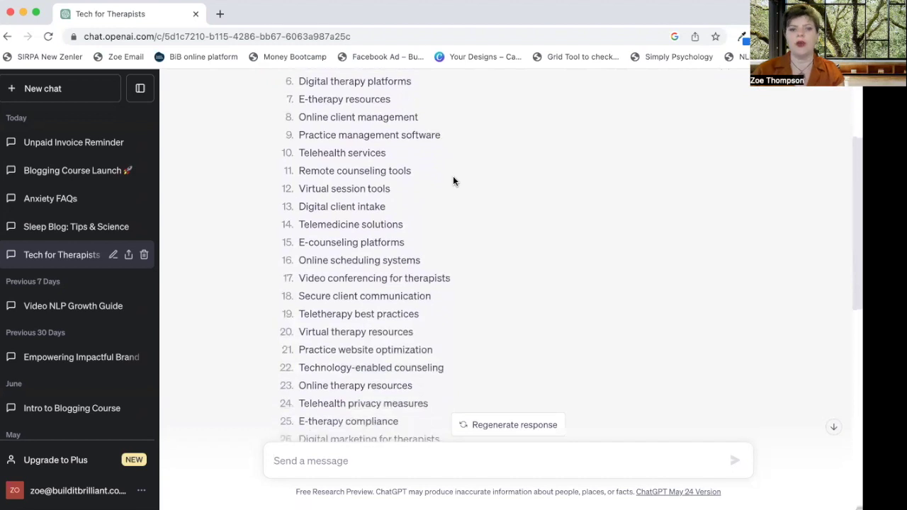
scroll(453, 181, down, 7)
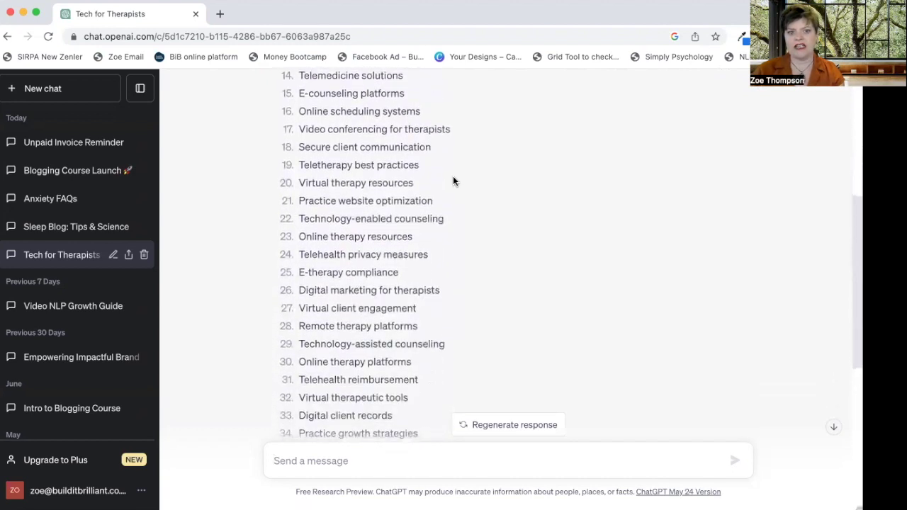
scroll(453, 179, down, 6)
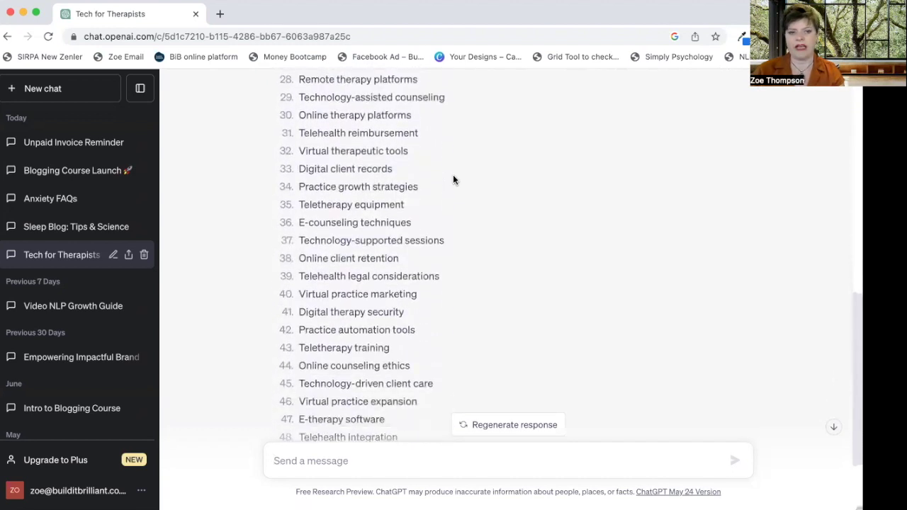
scroll(453, 180, up, 4)
scroll(453, 179, up, 15)
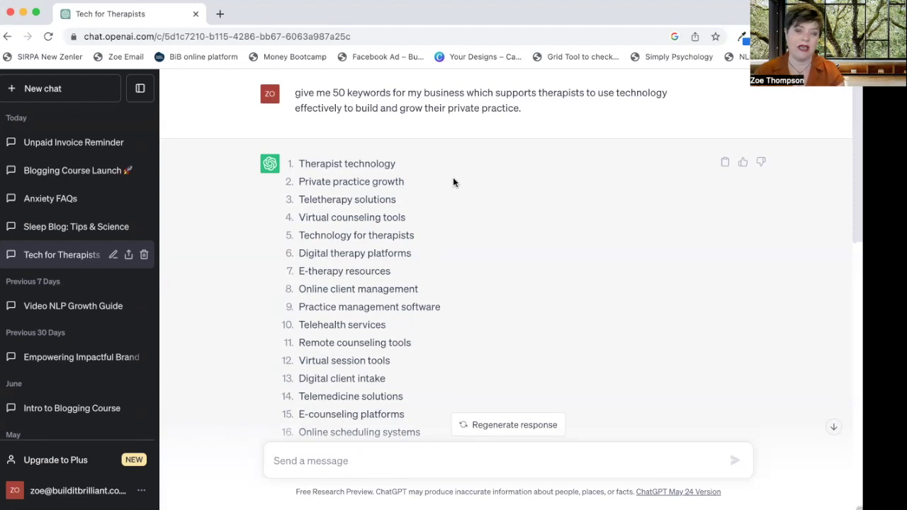
scroll(462, 250, down, 5)
scroll(462, 250, down, 10)
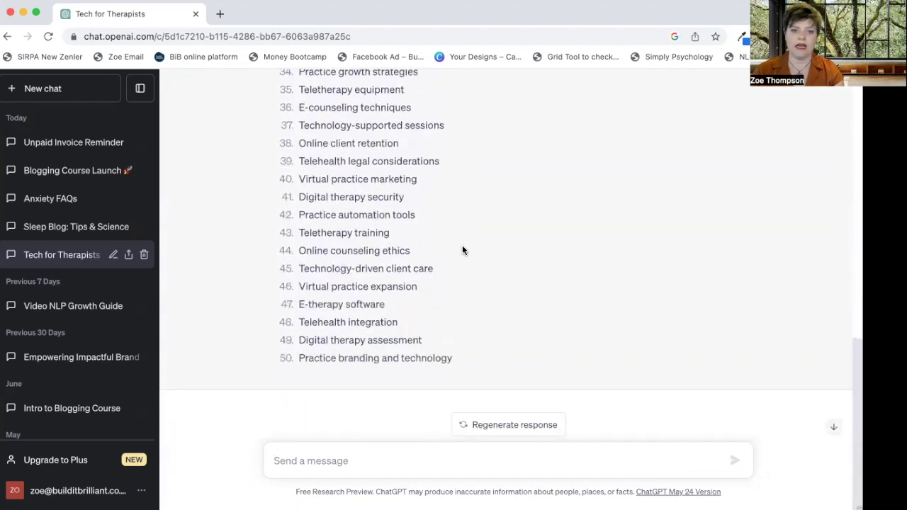
scroll(462, 250, up, 11)
scroll(462, 250, up, 3)
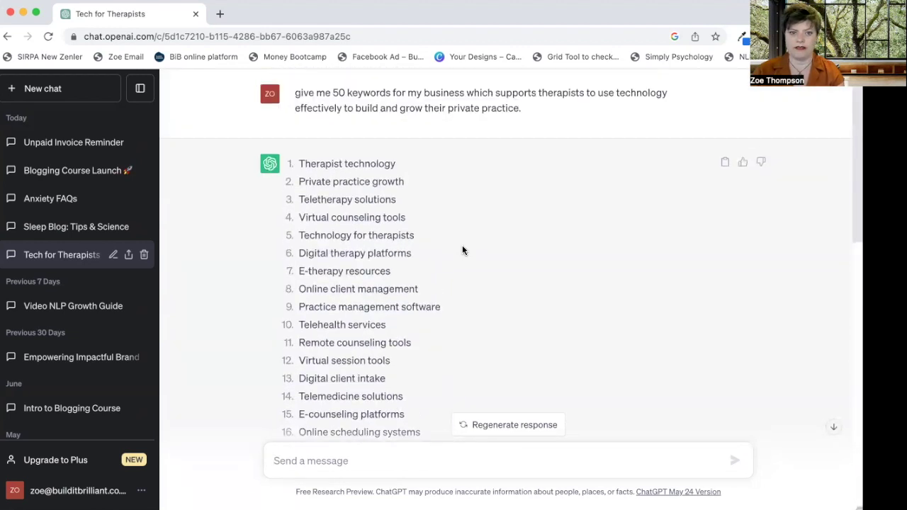
Step: Open the "Sleep Blog: Tips & Science" chat and highlight its prompt asking for ten blog titles about sleep
click(90, 229)
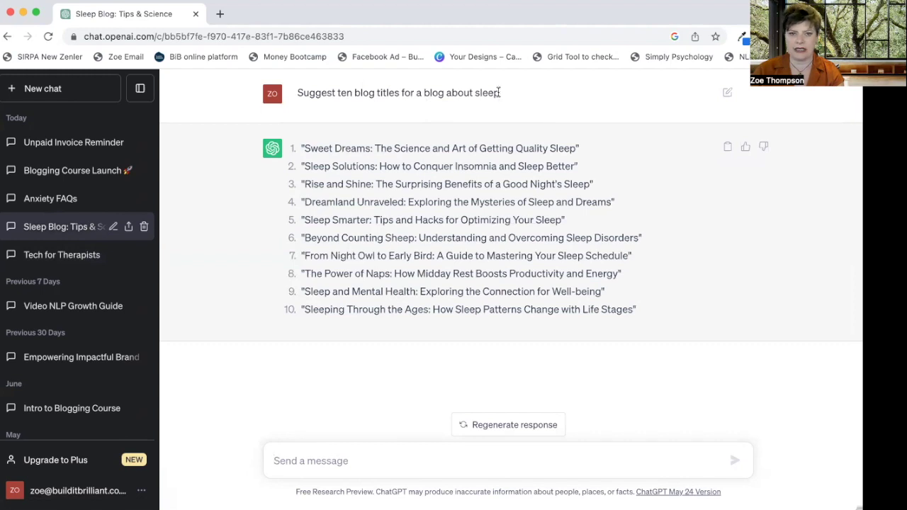
drag(498, 92, 260, 98)
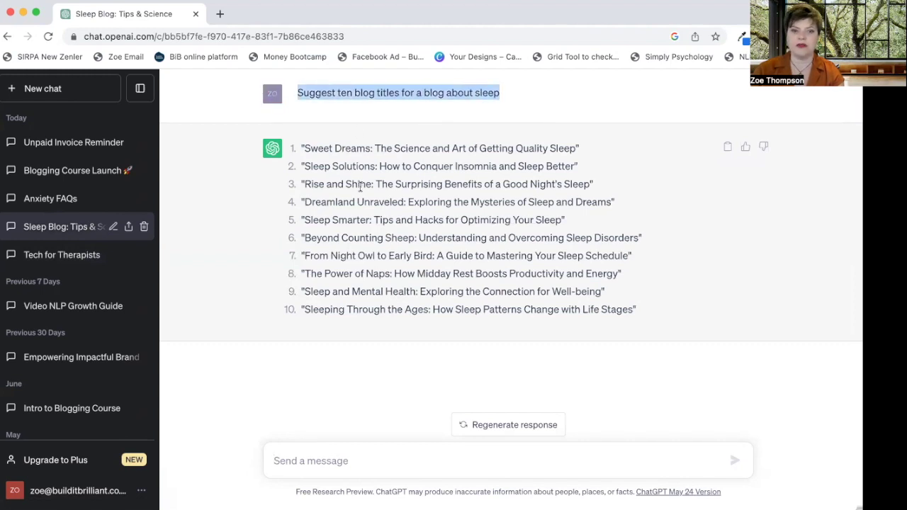
click(235, 238)
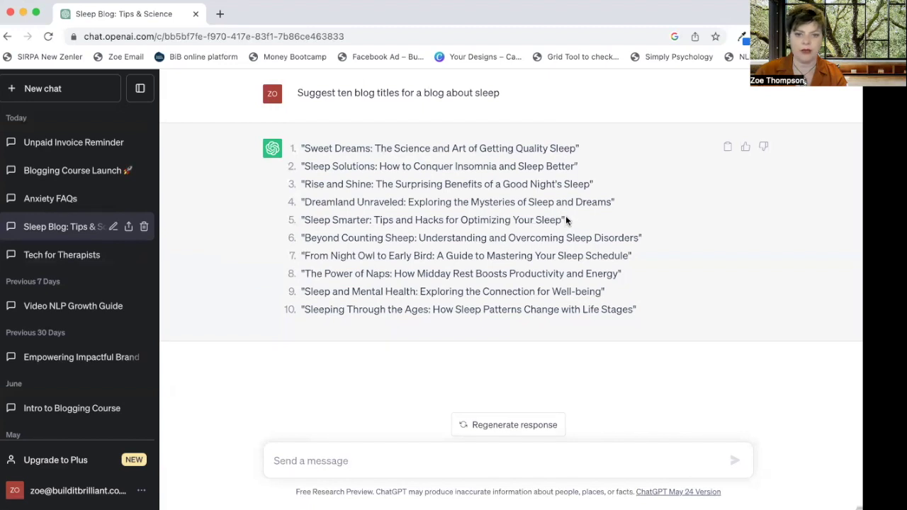
Step: Send the prompt: give me a meta description for the blog "Sleep Smarter: Tips and Hacks for Optimizing Your Sleep", copying the title from the suggestions
drag(566, 219, 299, 222)
key(super+c)
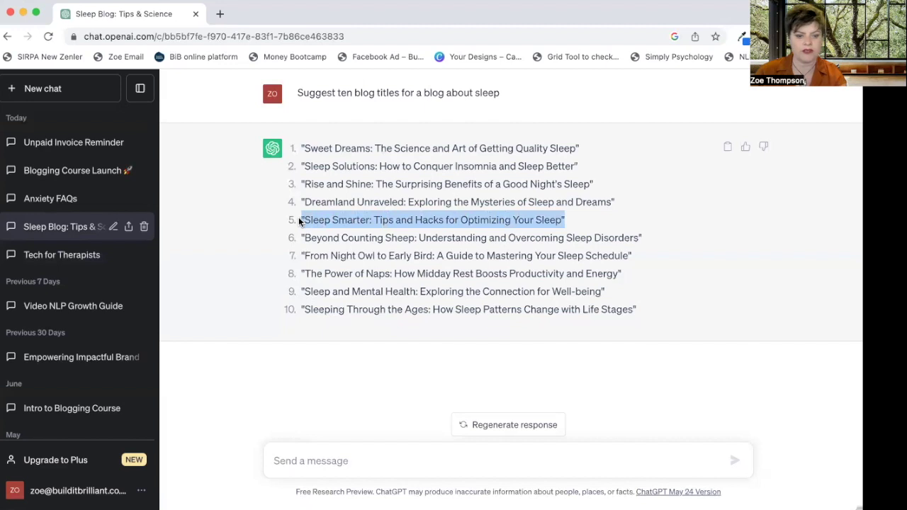
click(290, 452)
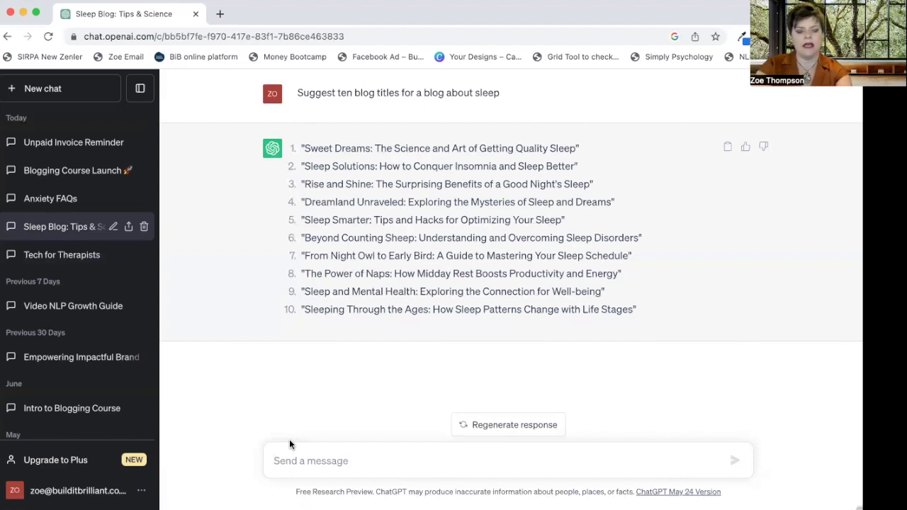
text(giv)
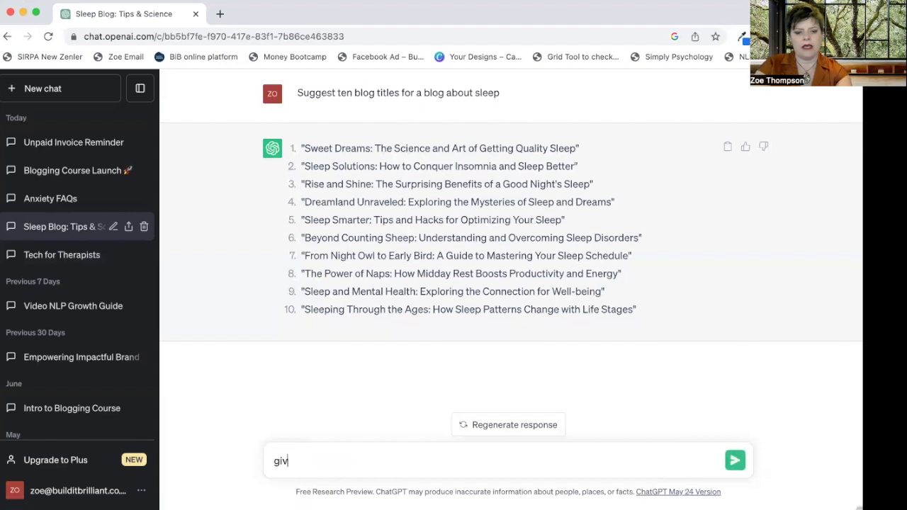
text(e me a met)
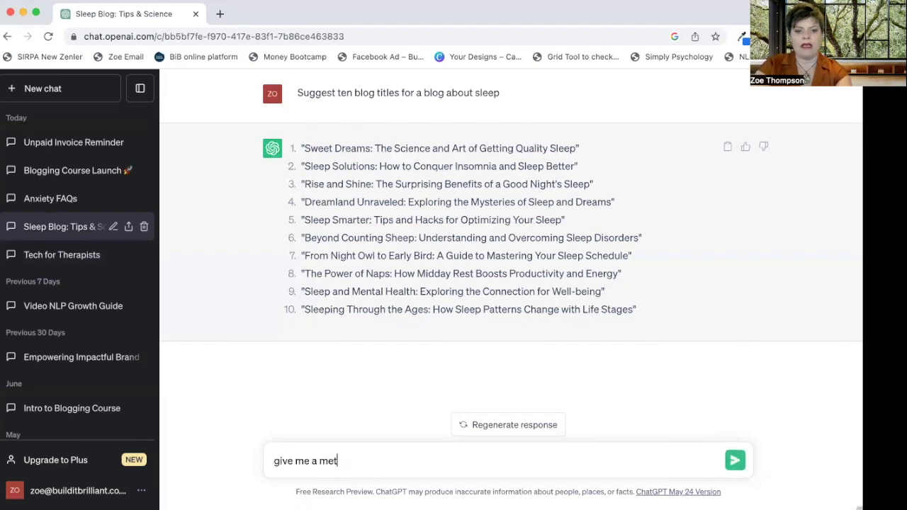
text(a description )
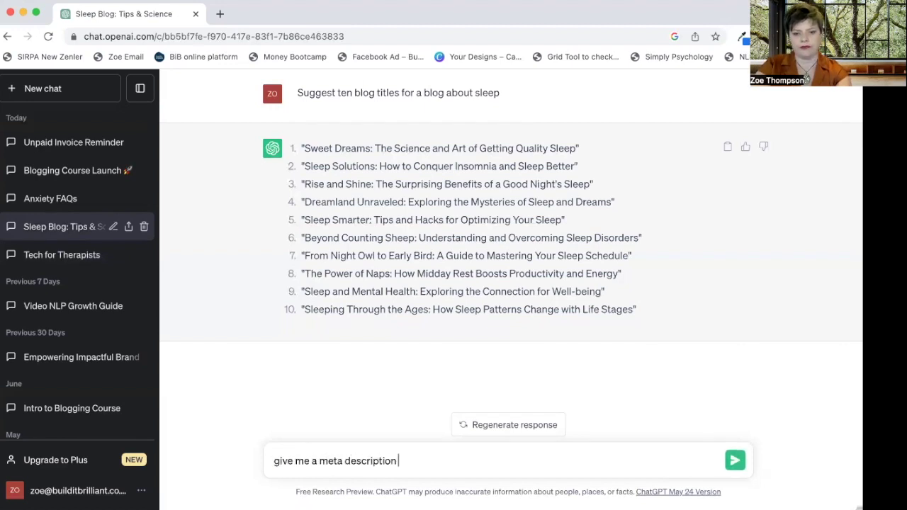
text(for the blog)
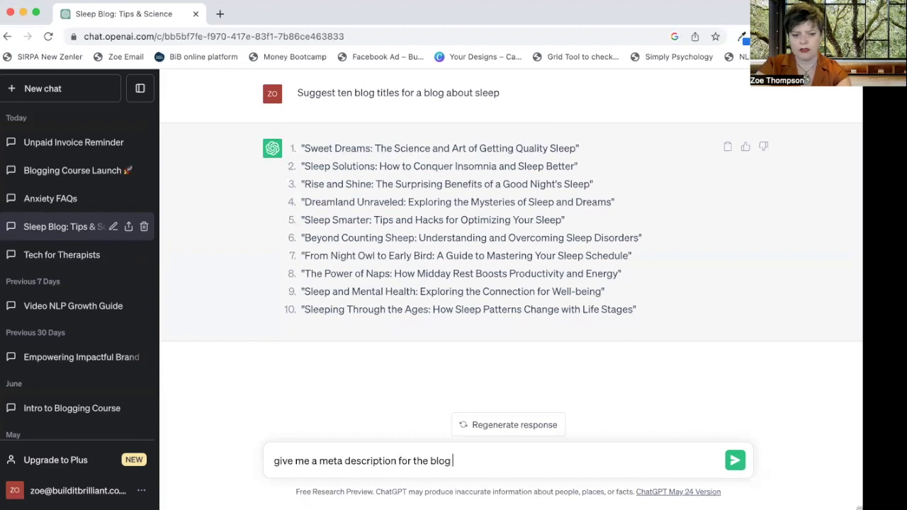
key(super+v)
key(Return)
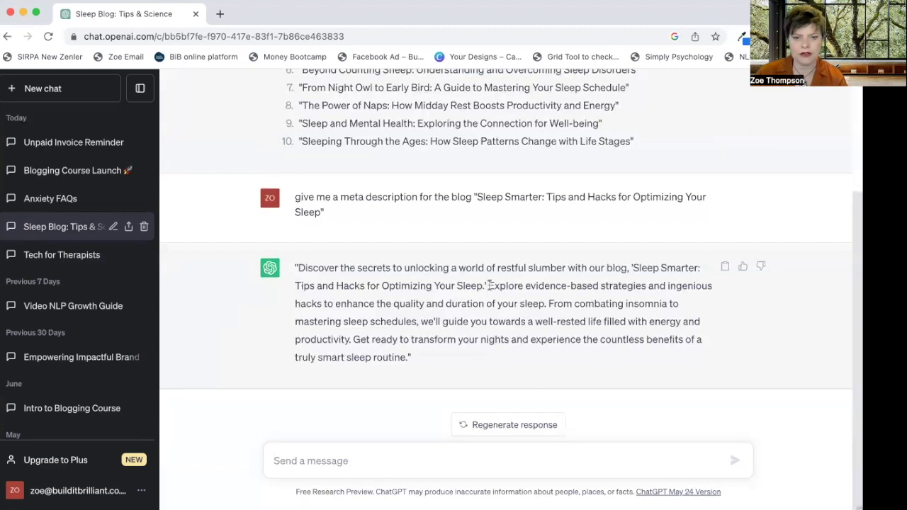
Step: Highlight the "Explore evidence-based strategies" sentence and the "combating insomnia to mastering sleep schedules" phrase in the generated meta description
drag(489, 285, 545, 309)
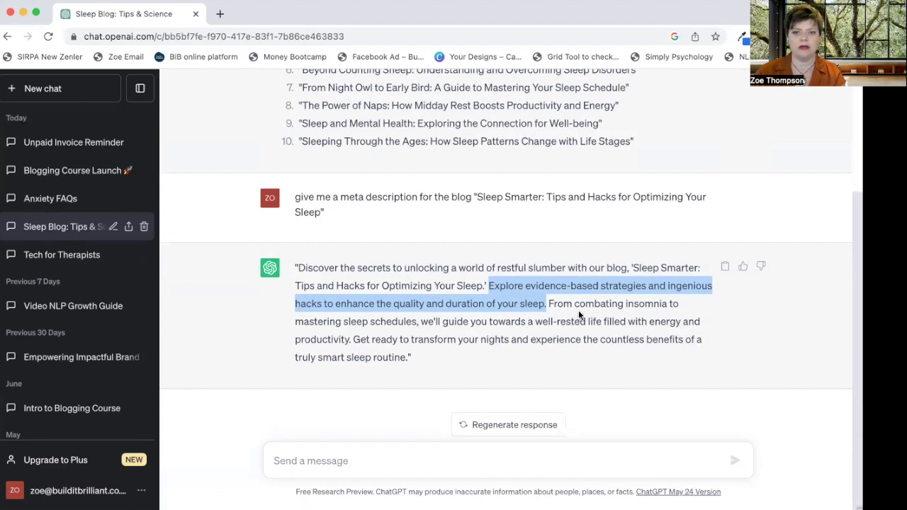
drag(574, 303, 418, 322)
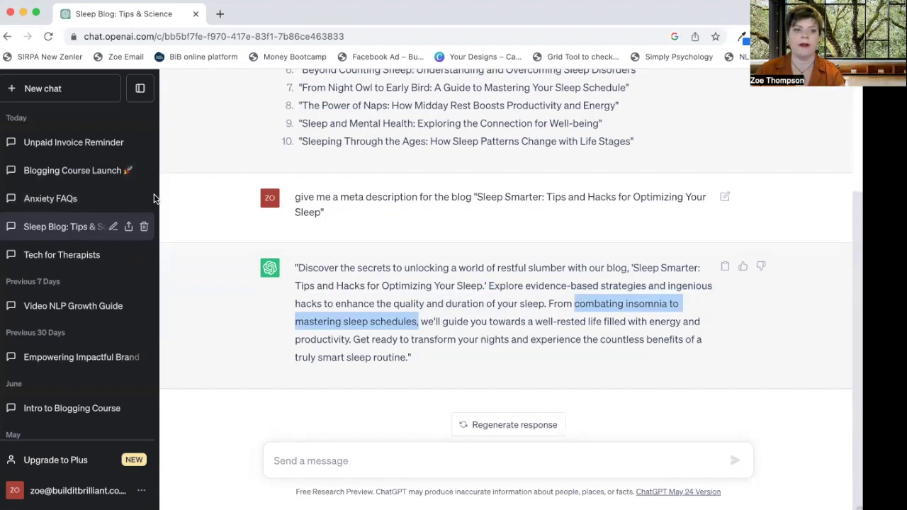
scroll(417, 136, up, 3)
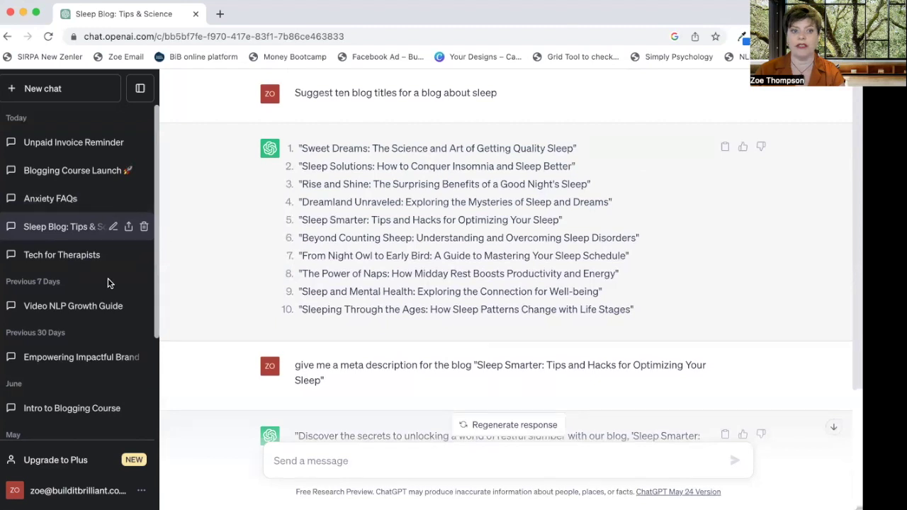
Step: Open the "Anxiety FAQs" chat and read through the common questions about anxiety and the closing advice
click(71, 200)
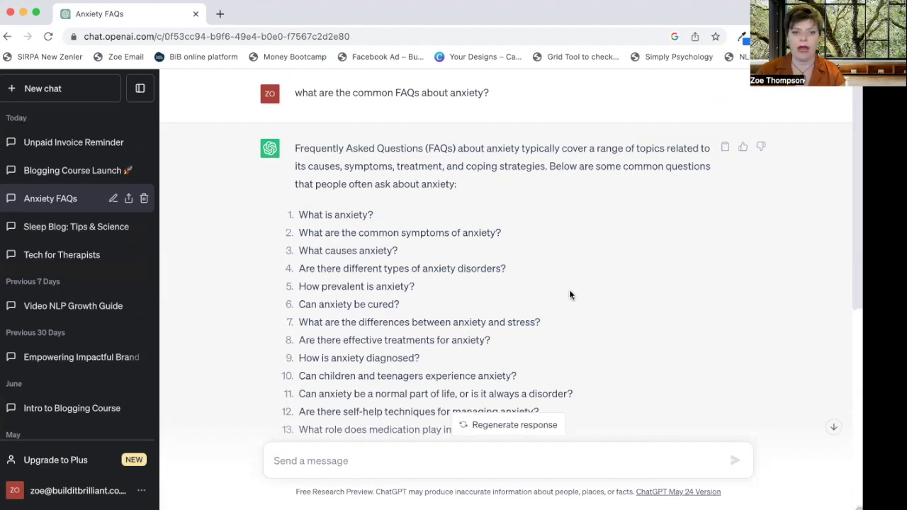
scroll(569, 289, down, 5)
scroll(569, 290, down, 2)
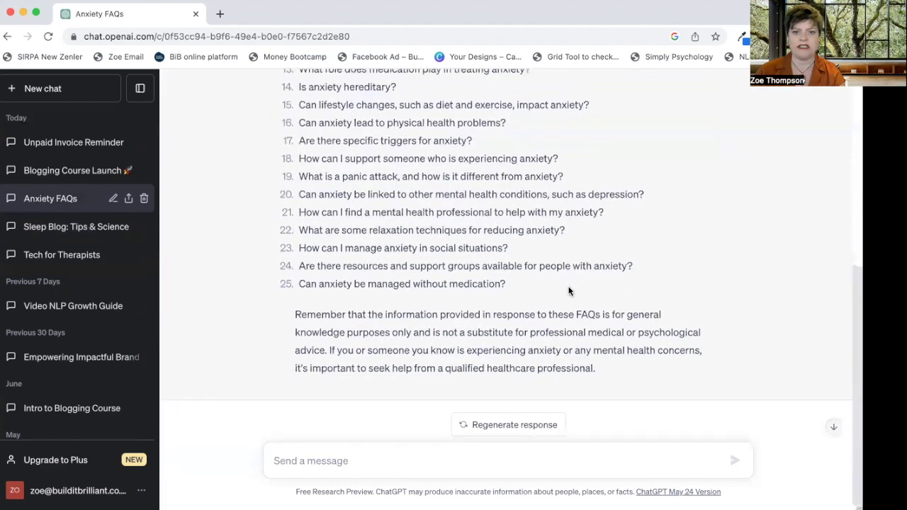
scroll(569, 289, up, 6)
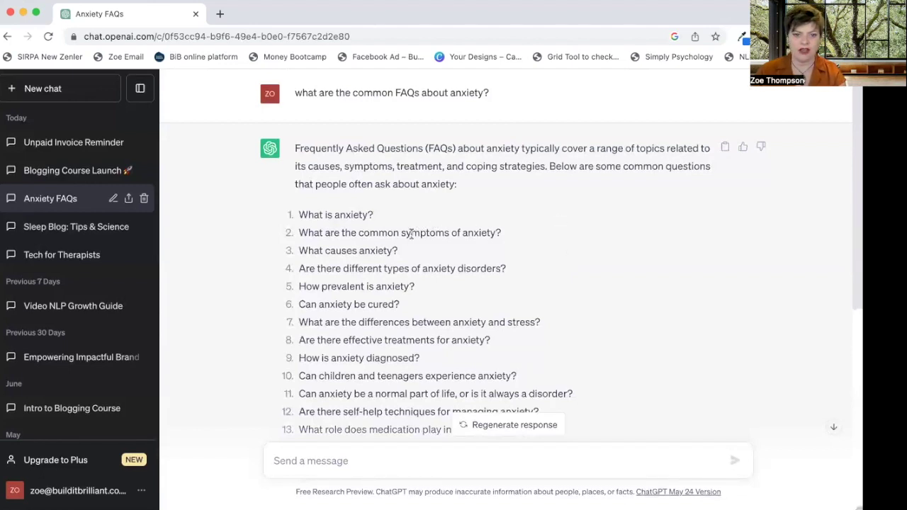
scroll(626, 330, down, 3)
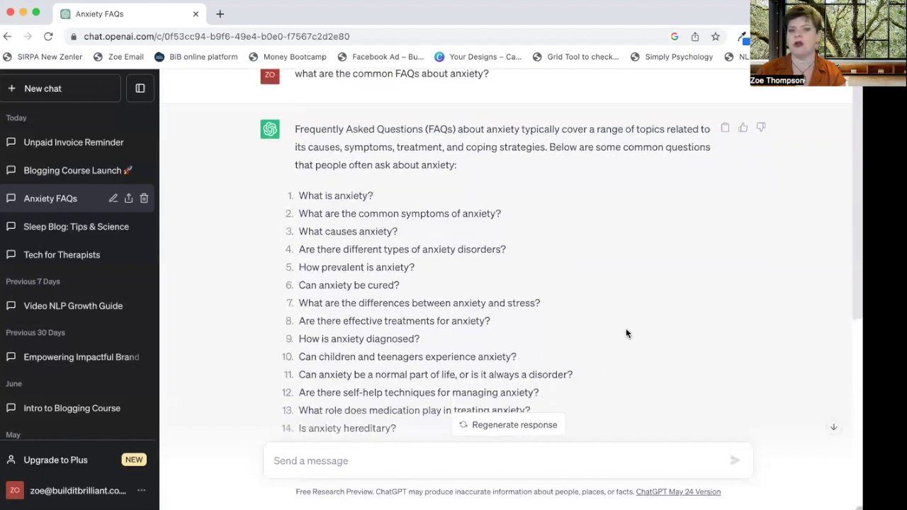
scroll(626, 330, down, 4)
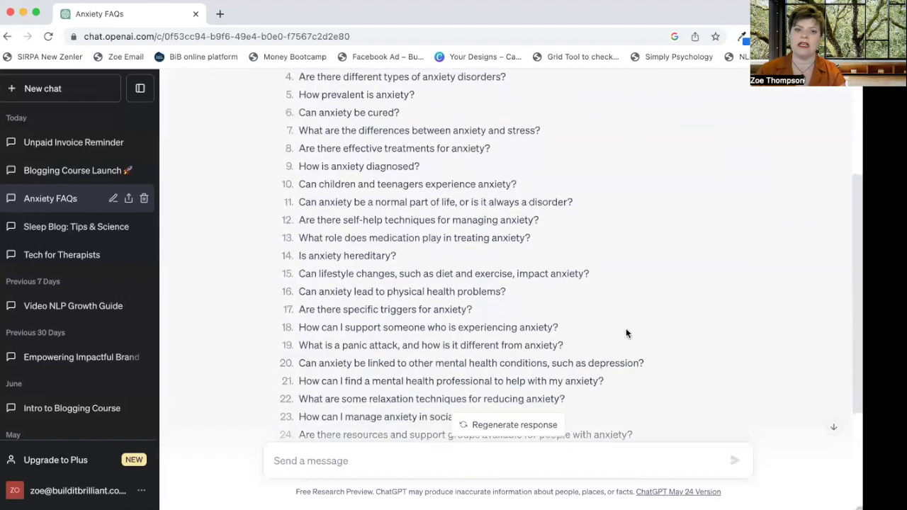
scroll(626, 328, down, 1)
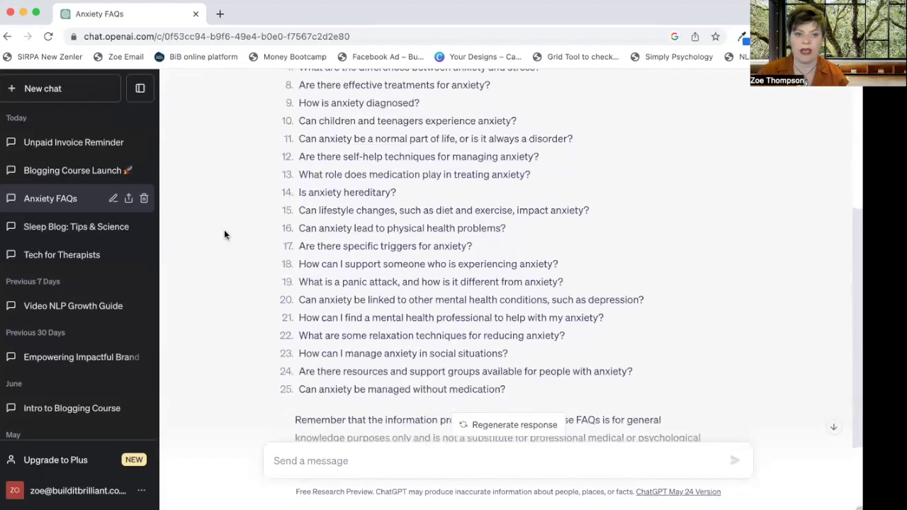
scroll(224, 235, down, 1)
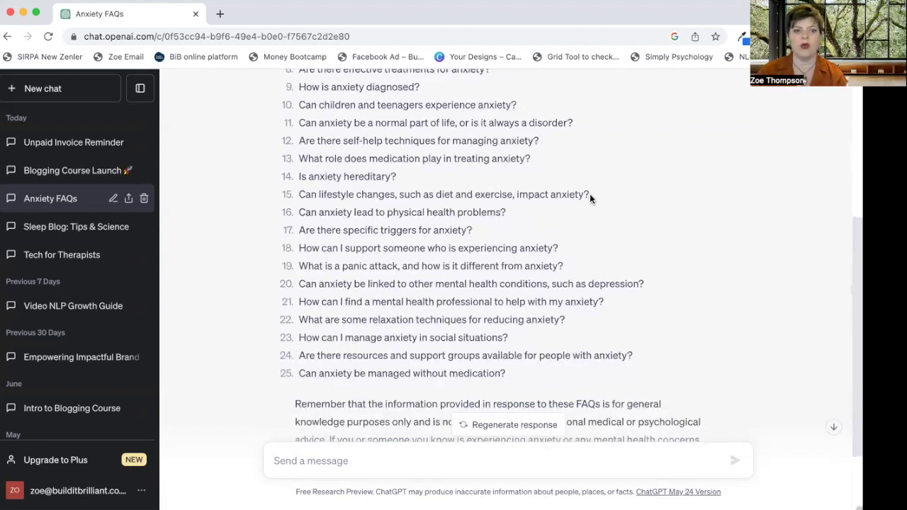
scroll(531, 275, up, 5)
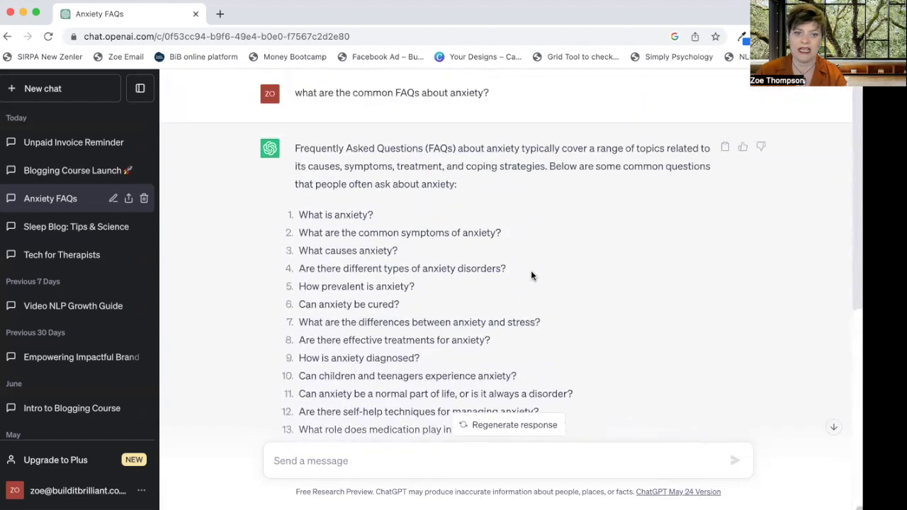
scroll(535, 281, down, 5)
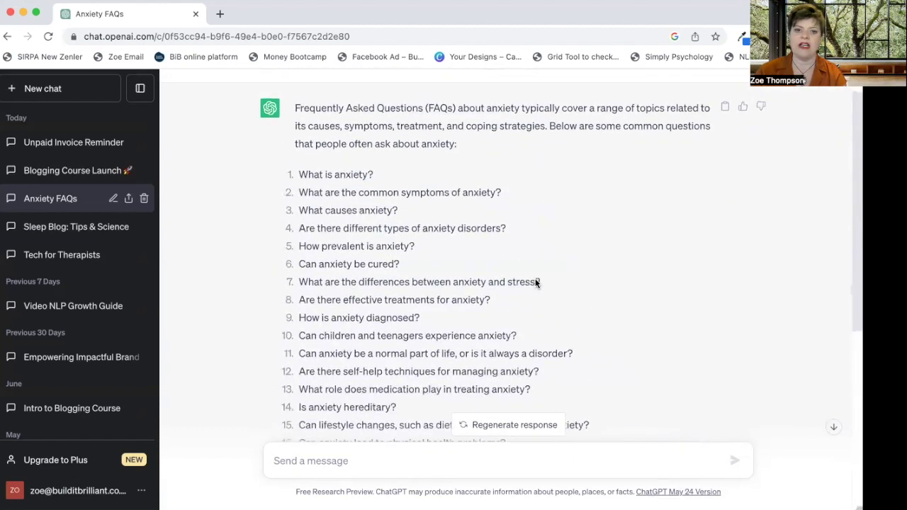
scroll(535, 282, up, 5)
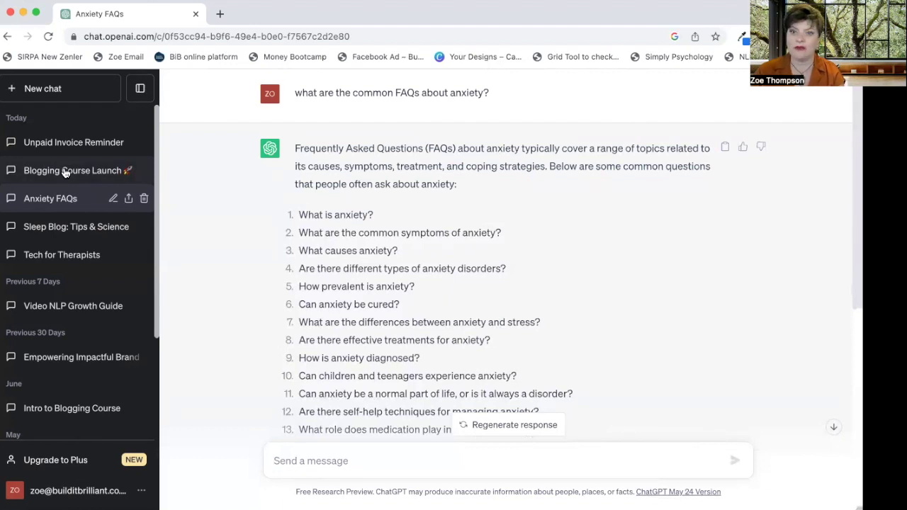
Step: Open the "Blogging Course Launch" chat and review the prompt and the social media posts promoting 'getting started with blogging.'
click(65, 173)
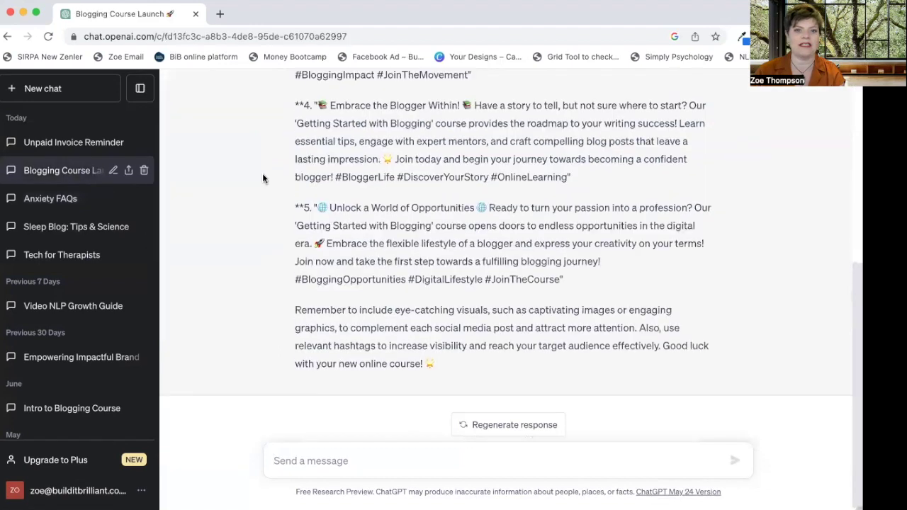
scroll(262, 173, up, 10)
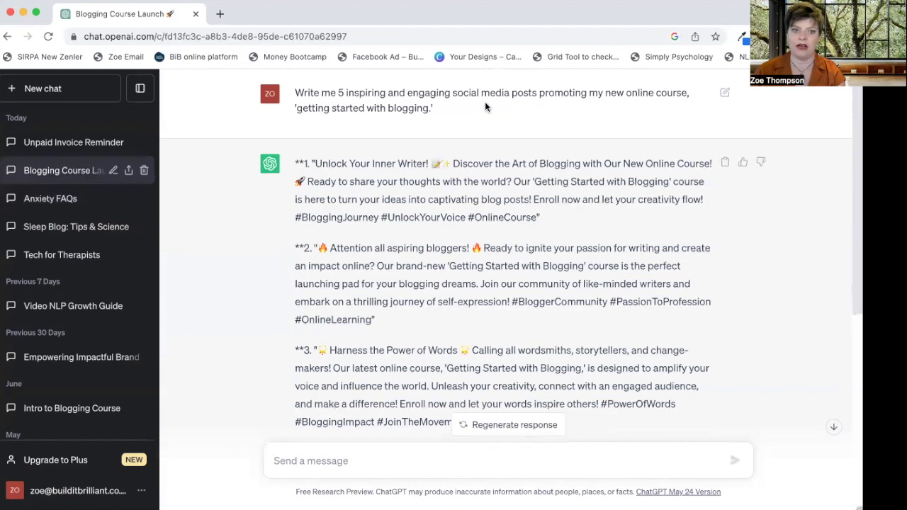
scroll(467, 141, down, 2)
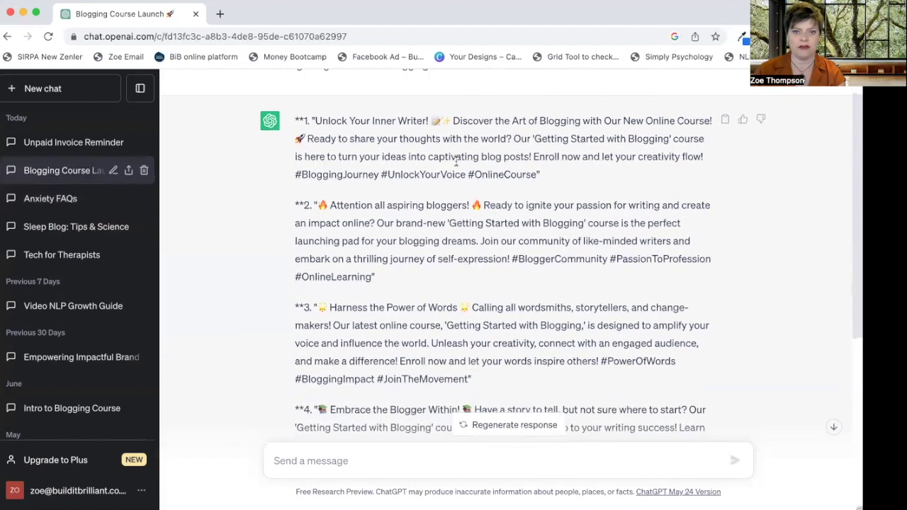
scroll(457, 161, up, 1)
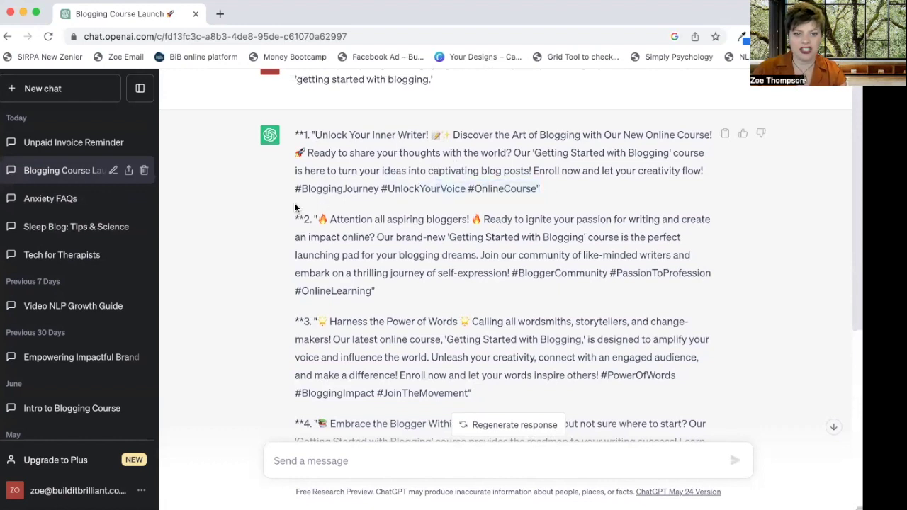
Step: Highlight the first post's hashtags, read the remaining blogging course posts through to the closing advice on visuals and hashtags, and return to the prompt
mouse_move(294, 204)
mouse_down()
mouse_move(295, 134)
mouse_move(289, 190)
mouse_up()
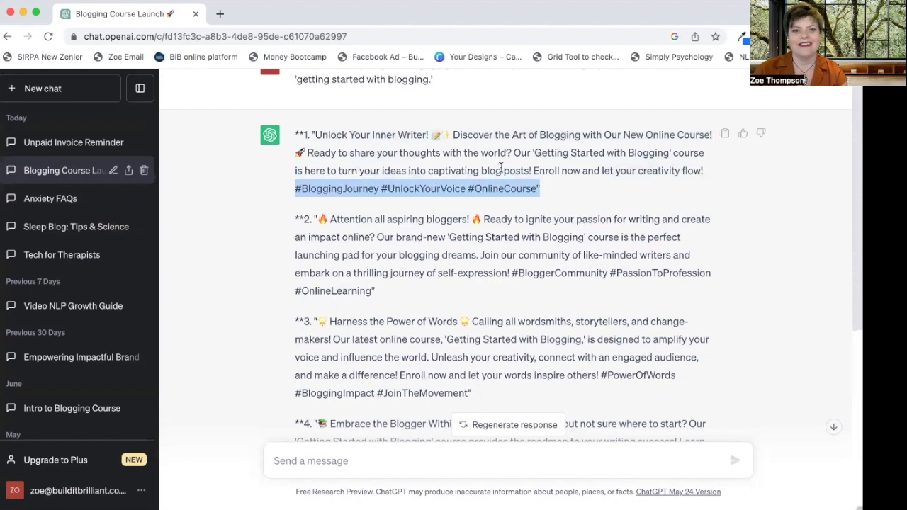
scroll(501, 167, down, 1)
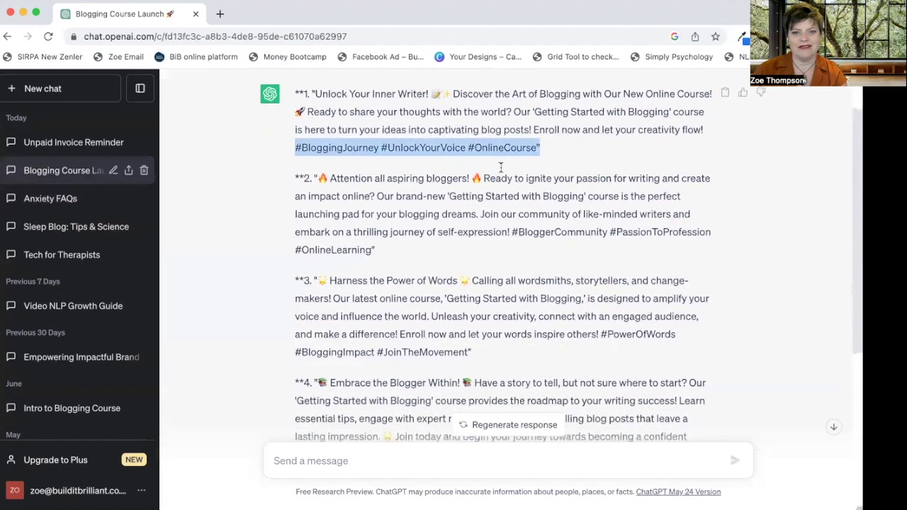
scroll(500, 234, down, 1)
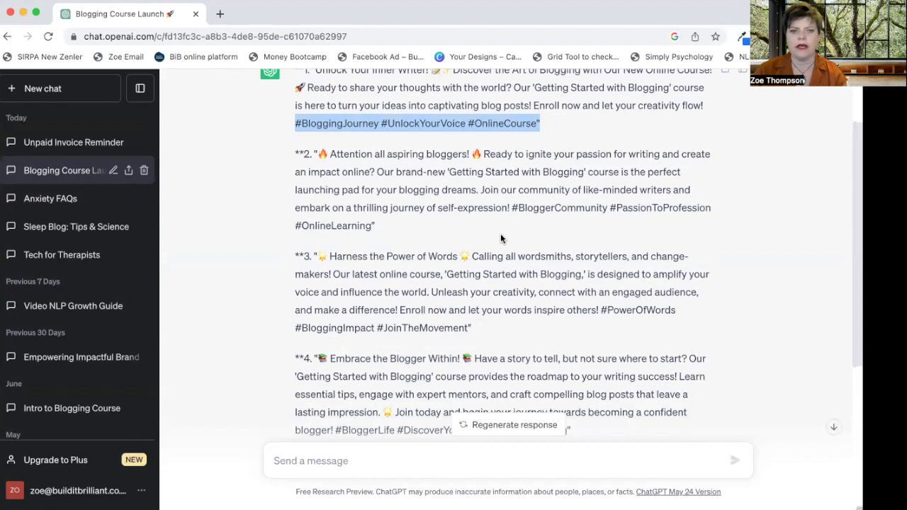
scroll(500, 238, down, 2)
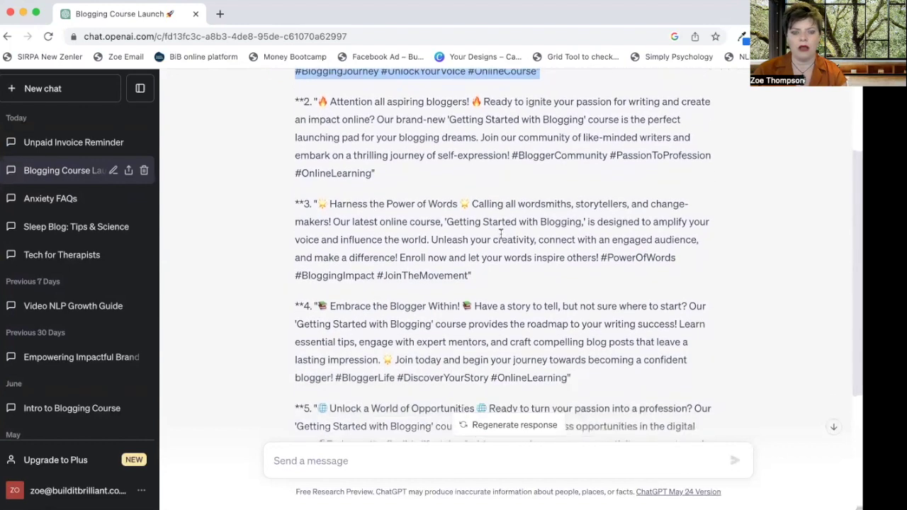
scroll(500, 233, down, 1)
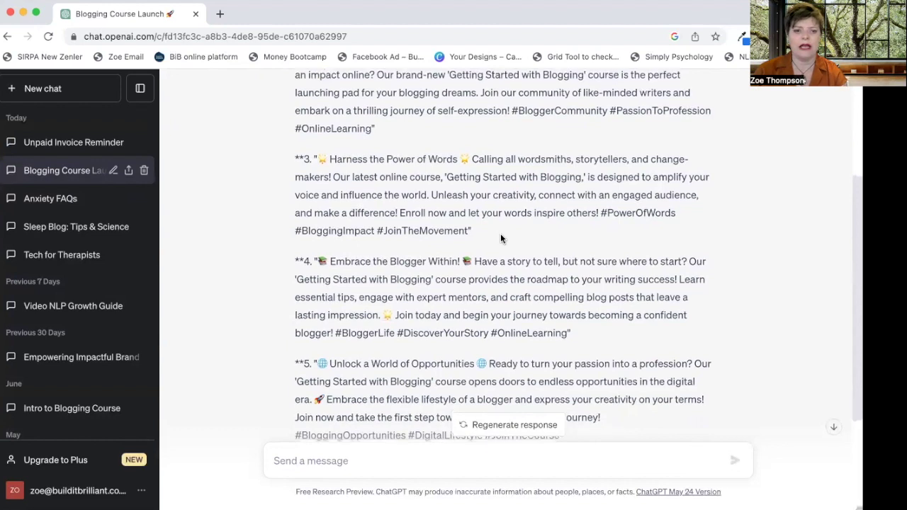
scroll(501, 239, down, 3)
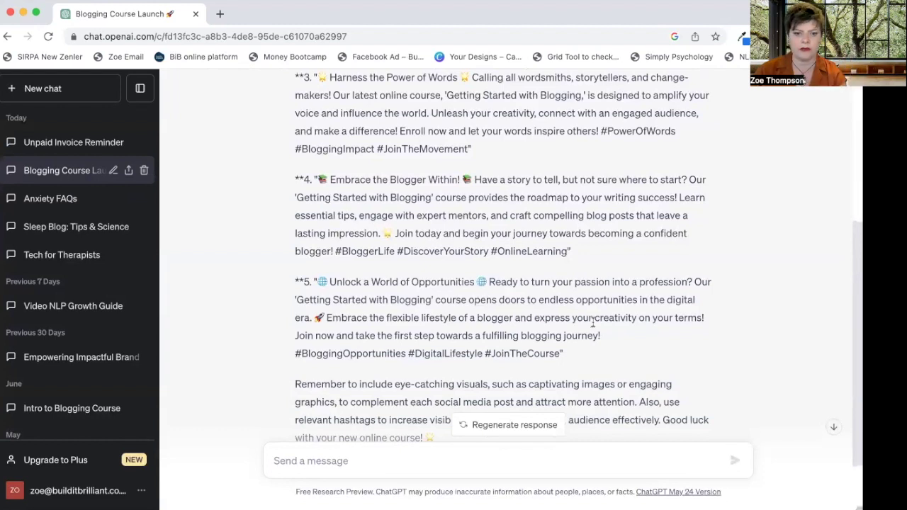
scroll(593, 322, down, 1)
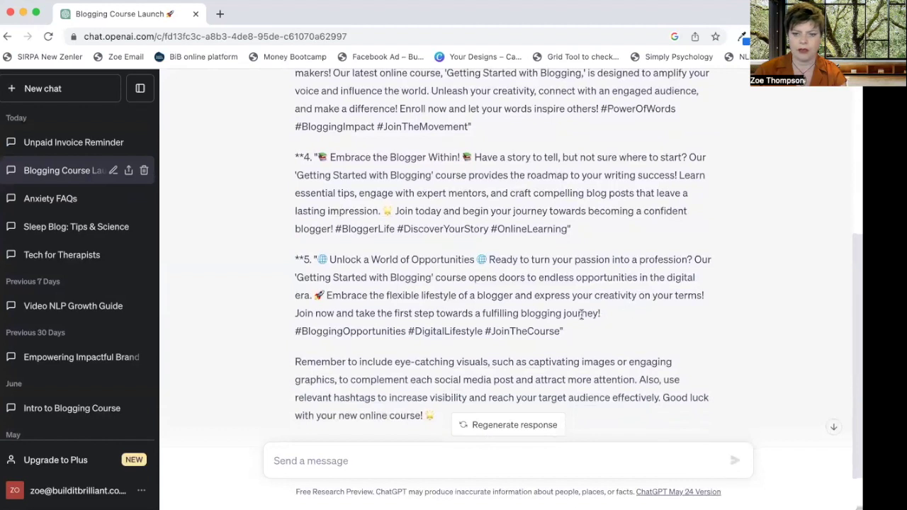
scroll(580, 316, down, 2)
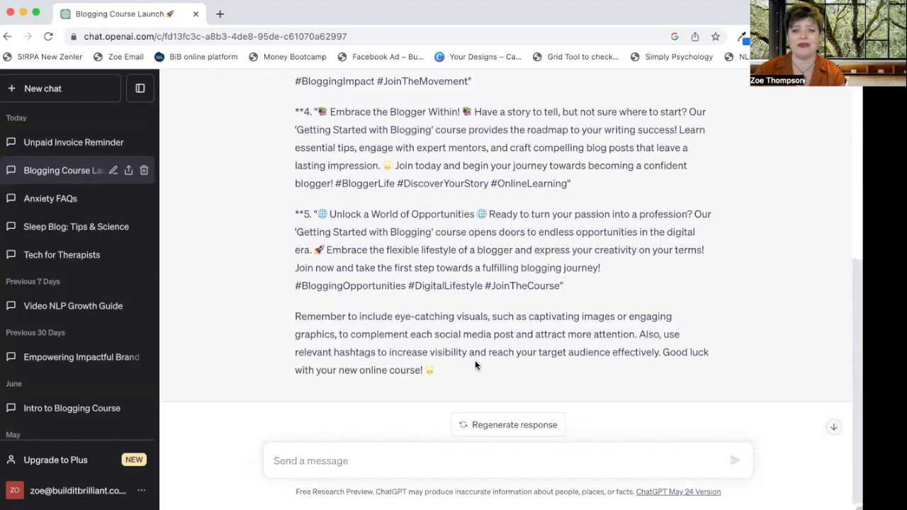
scroll(471, 357, down, 1)
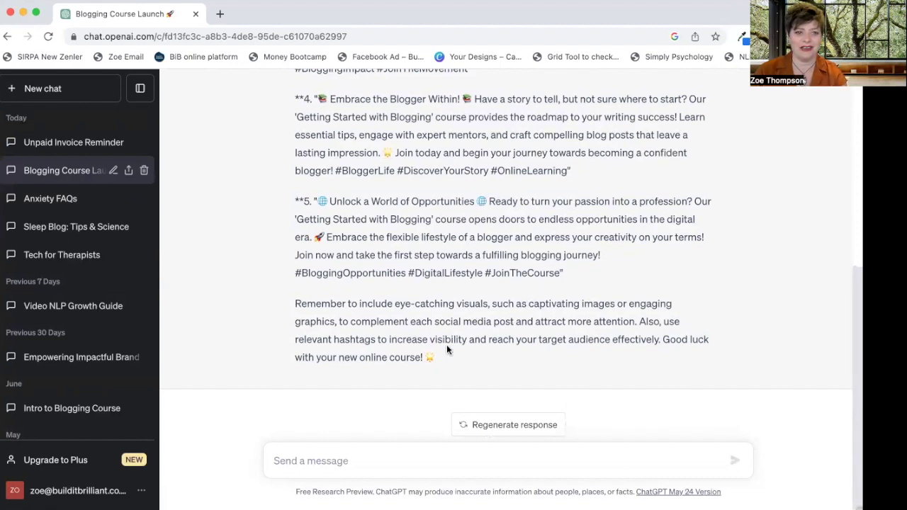
scroll(446, 344, up, 10)
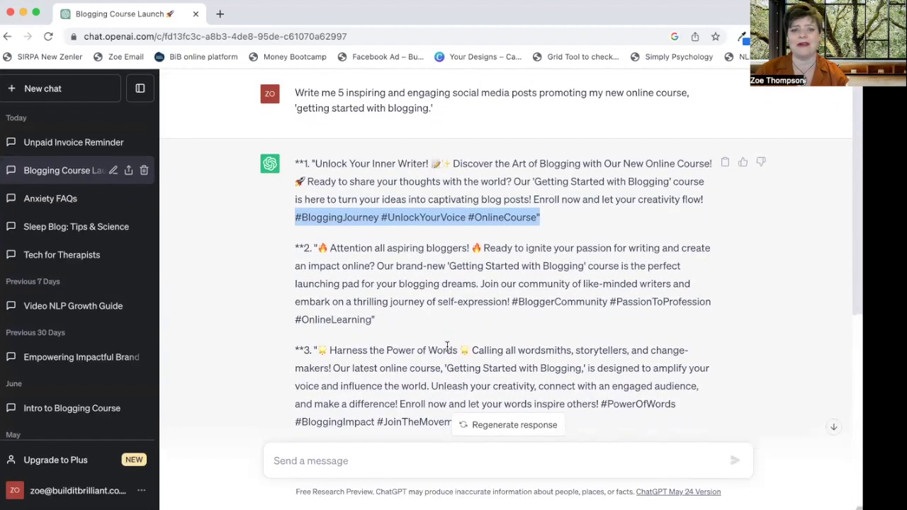
click(570, 222)
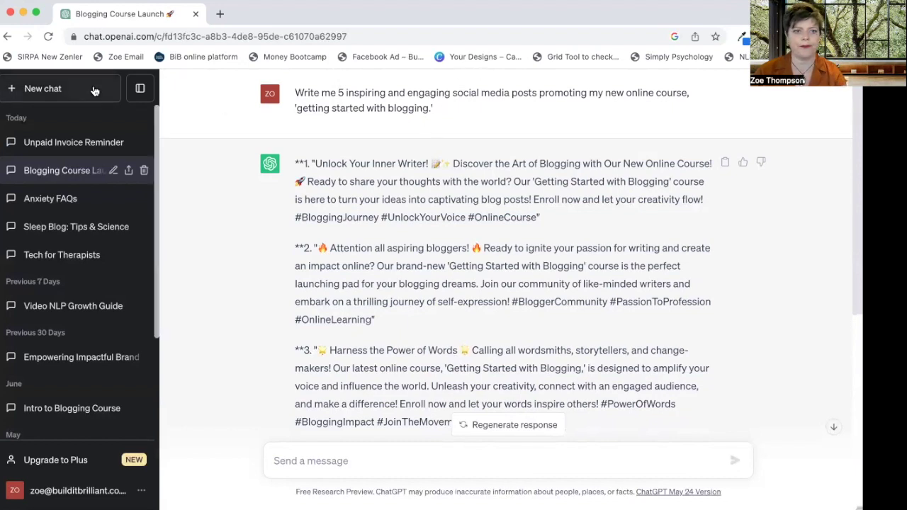
Step: Open the "Unpaid Invoice Reminder" chat and highlight the prompt's "Use a soft and understanding approach." instruction
click(82, 145)
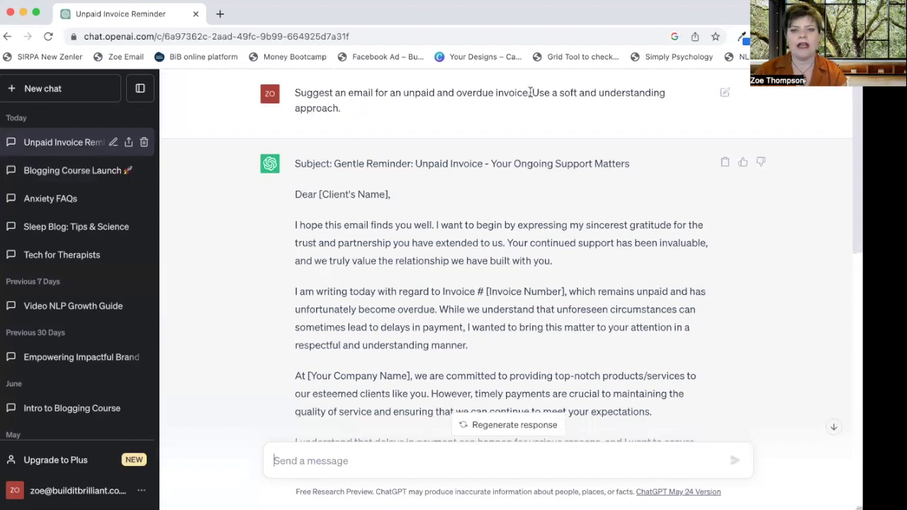
drag(531, 93, 531, 100)
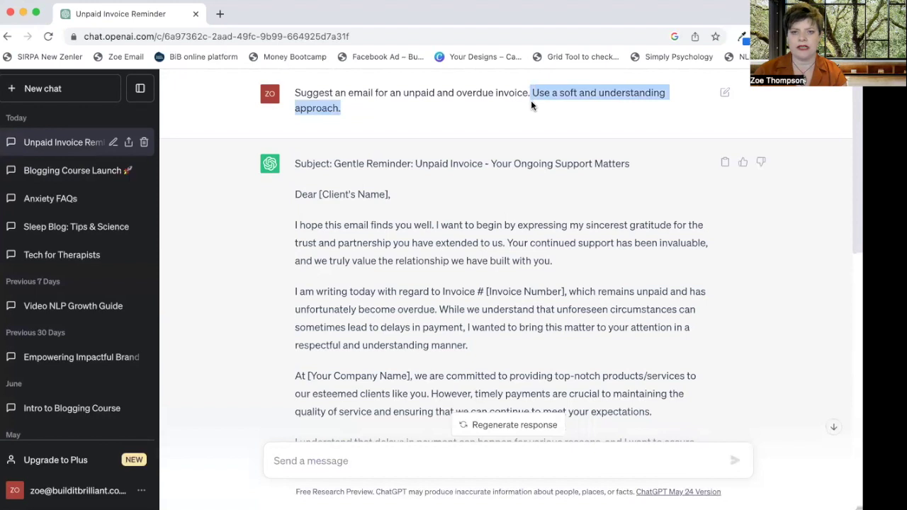
click(406, 105)
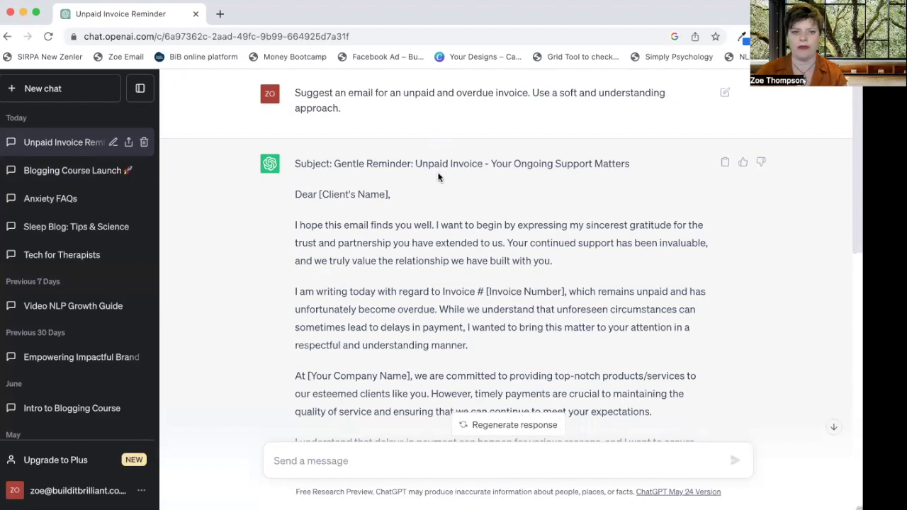
Step: Highlight the subject line "Gentle Reminder: Unpaid Invoice - Your Ongoing Support Matters" and skim the generated email
scroll(430, 201, down, 1)
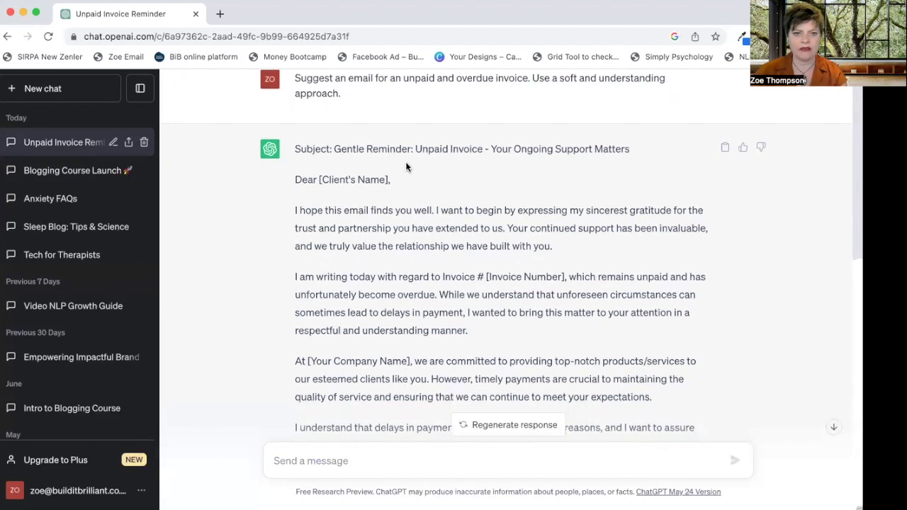
drag(333, 151, 517, 195)
click(476, 183)
scroll(476, 184, down, 2)
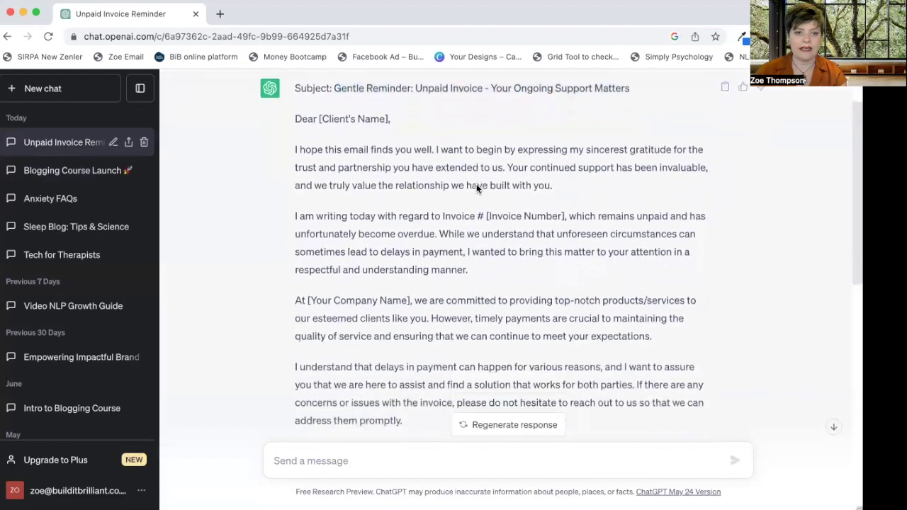
scroll(476, 185, down, 6)
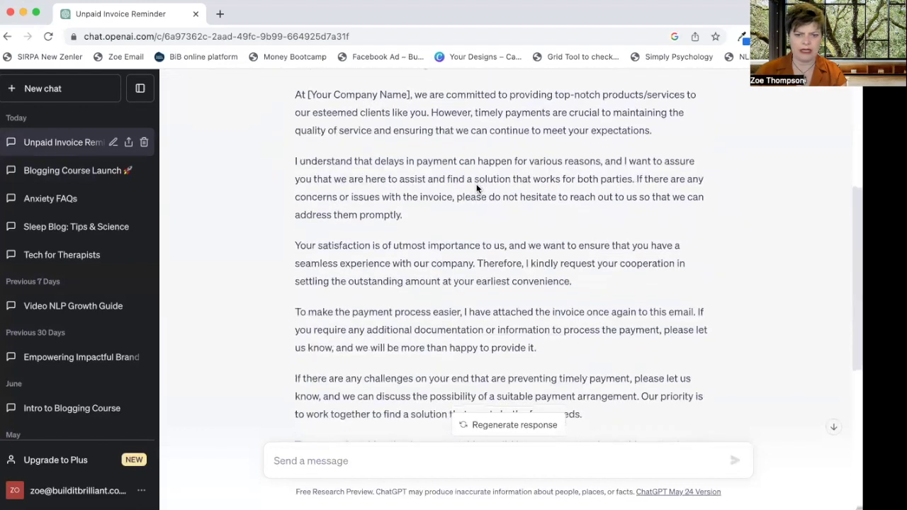
scroll(476, 185, down, 5)
scroll(477, 185, up, 10)
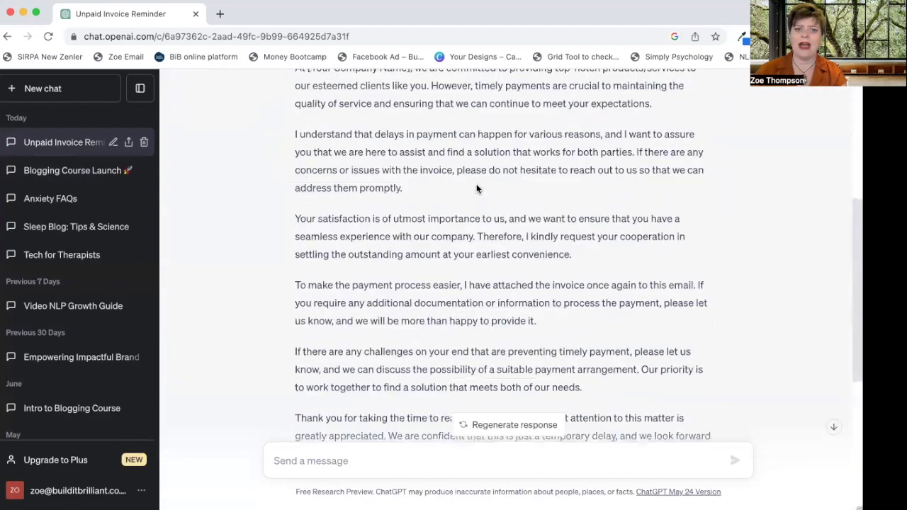
scroll(476, 183, up, 3)
Step: Read the overdue invoice email paragraph by paragraph, from the greeting to the signature placeholders, and return to its prompt
scroll(477, 185, down, 1)
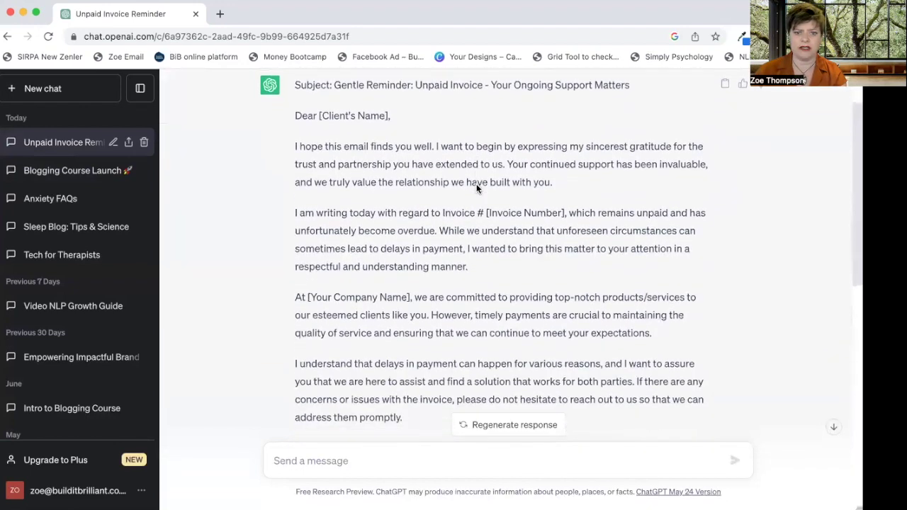
scroll(244, 224, down, 1)
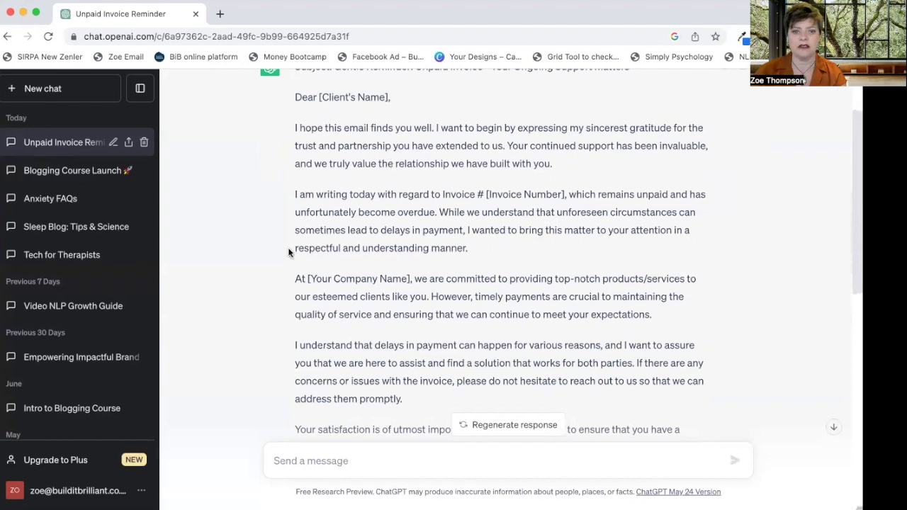
scroll(288, 248, down, 3)
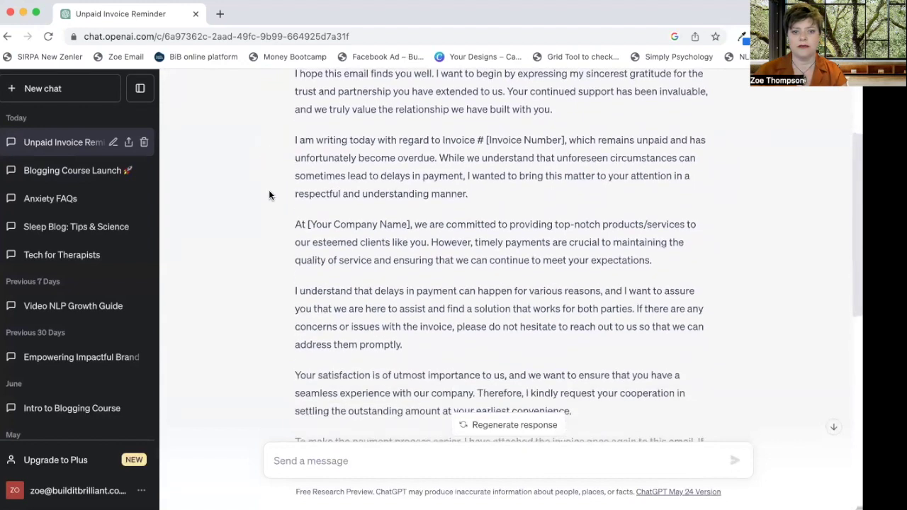
scroll(270, 199, down, 1)
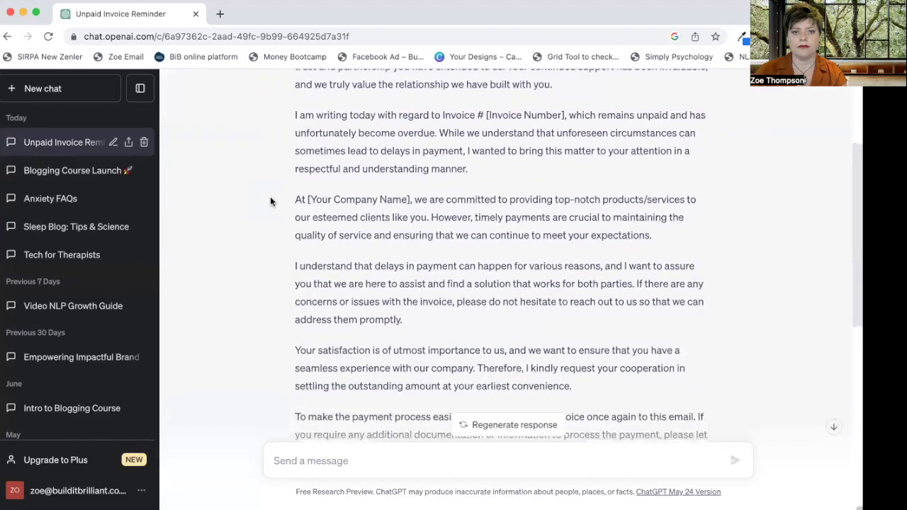
scroll(269, 202, down, 1)
scroll(270, 202, down, 1)
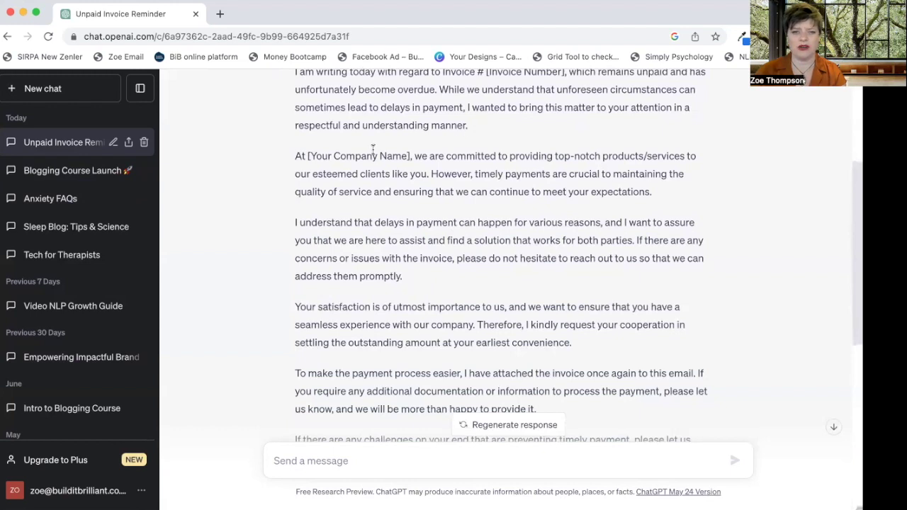
scroll(268, 177, down, 2)
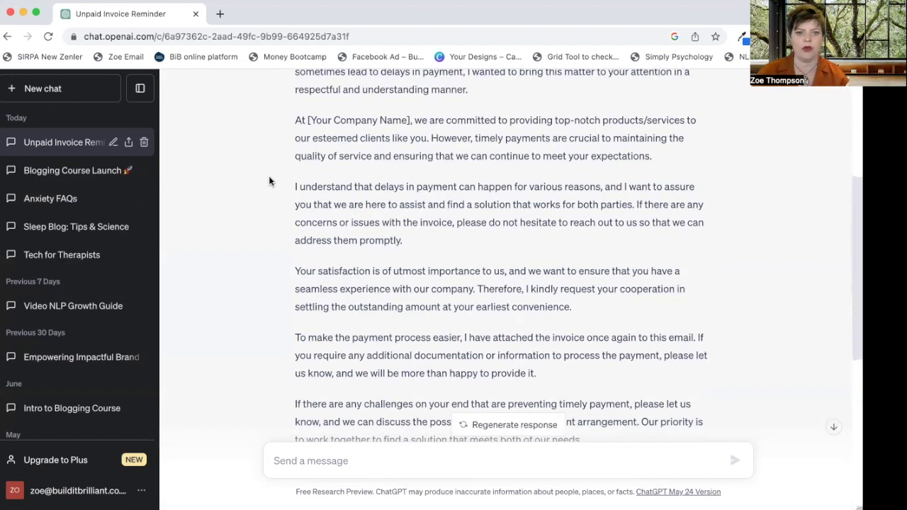
scroll(269, 180, down, 5)
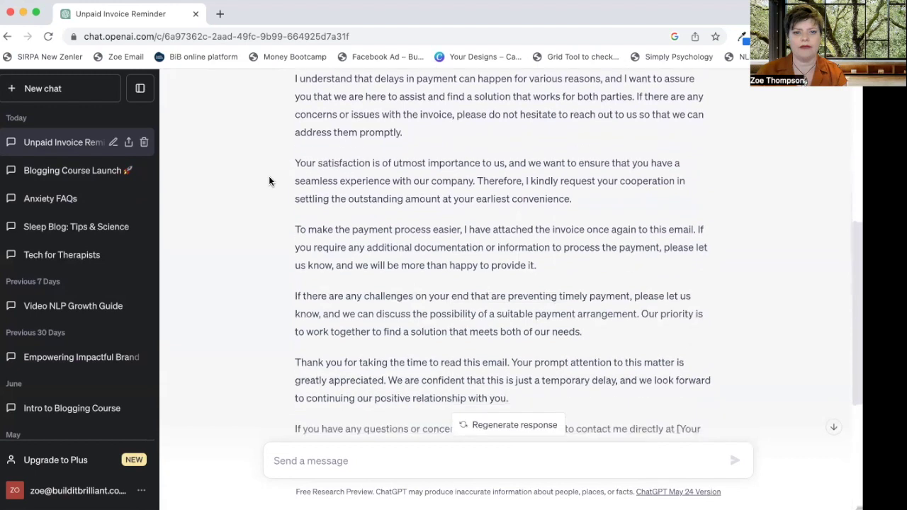
scroll(269, 179, down, 5)
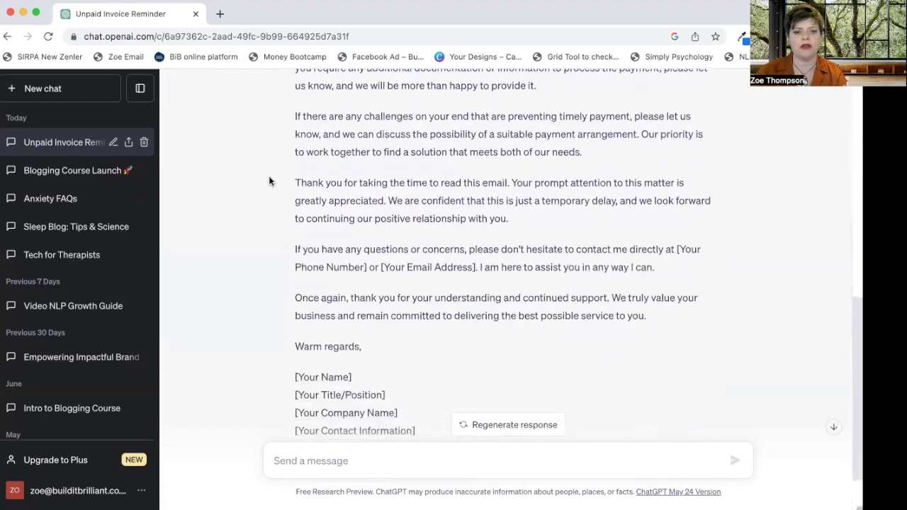
scroll(269, 180, up, 18)
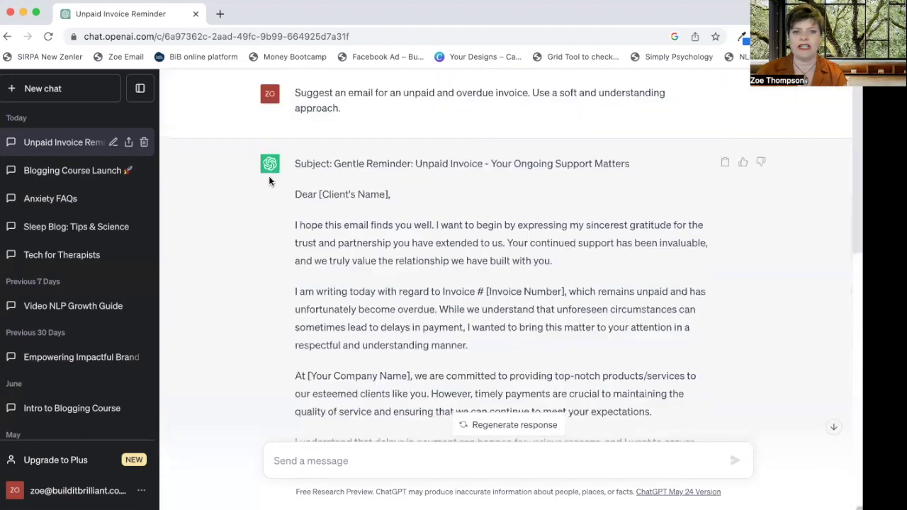